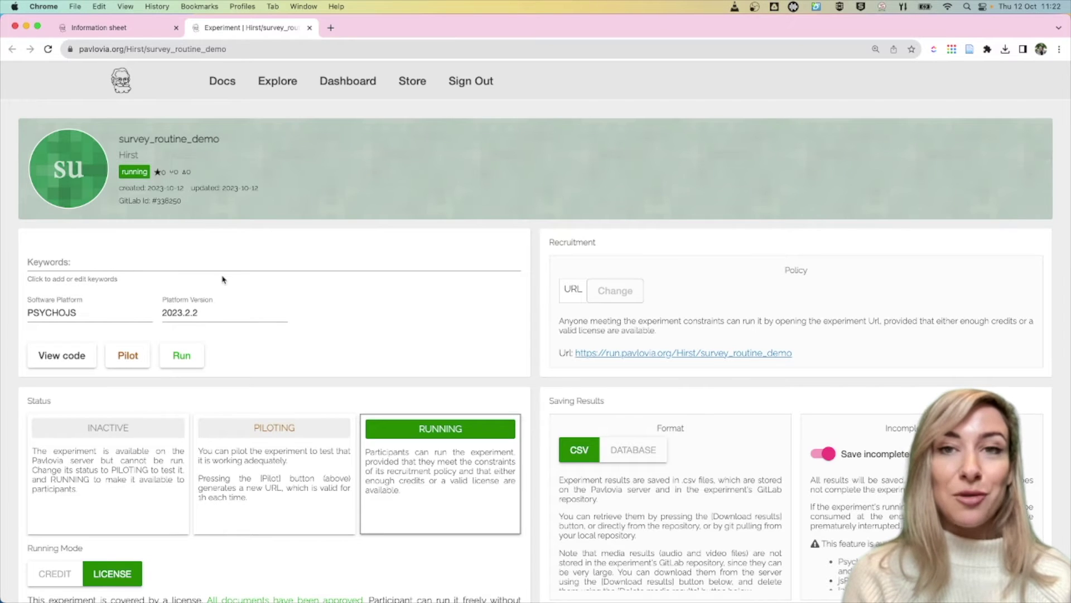
# Run the survey_routine_demo experiment online with the default participant and session values and respond to the green circle targets
pyautogui.click(183, 357)
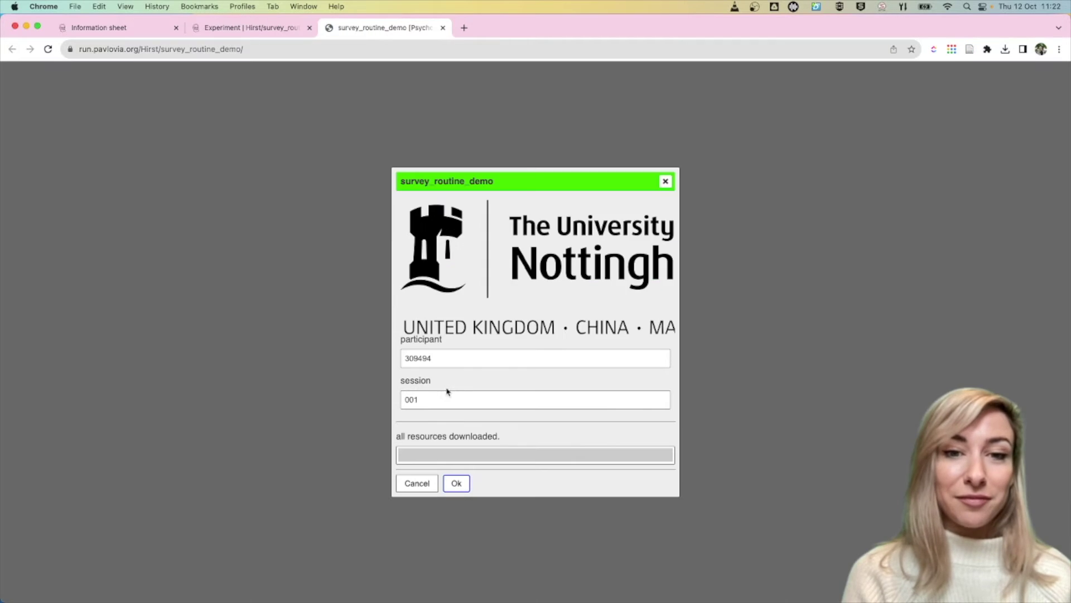
pyautogui.click(453, 483)
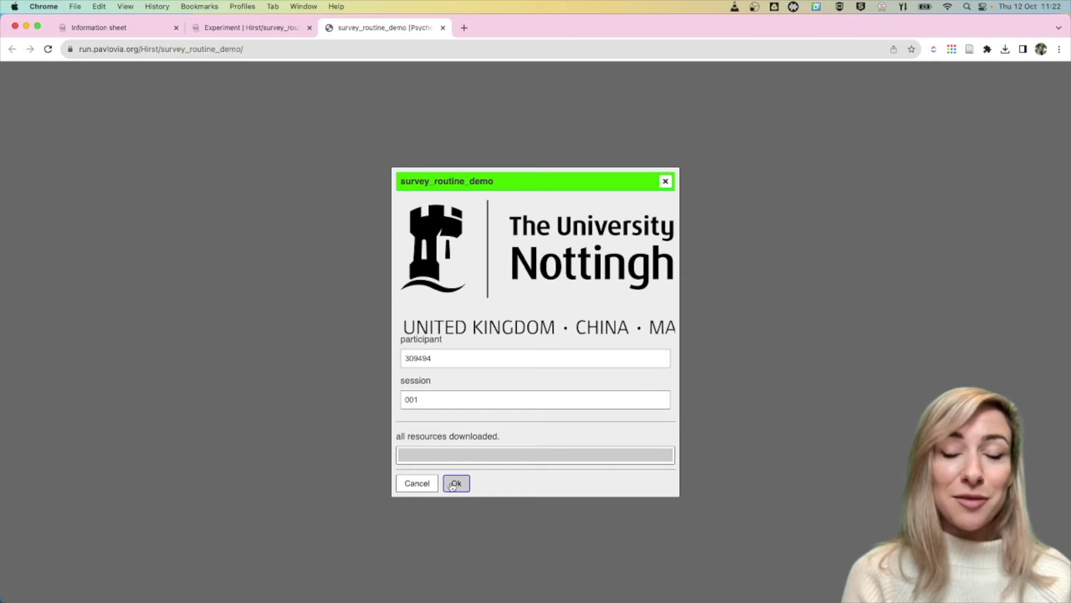
pyautogui.press('space')
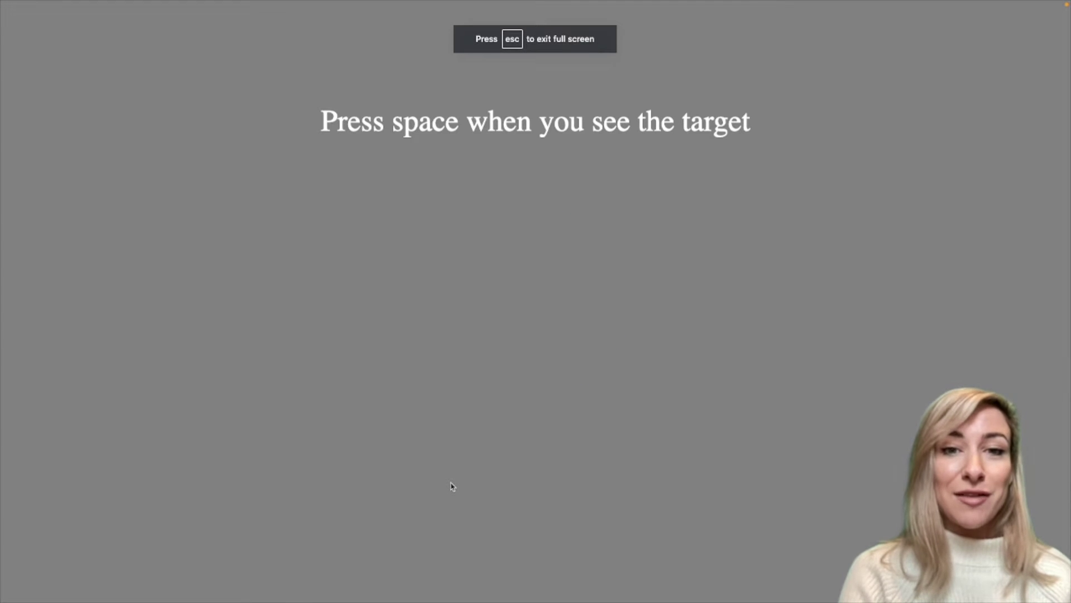
pyautogui.press('space')
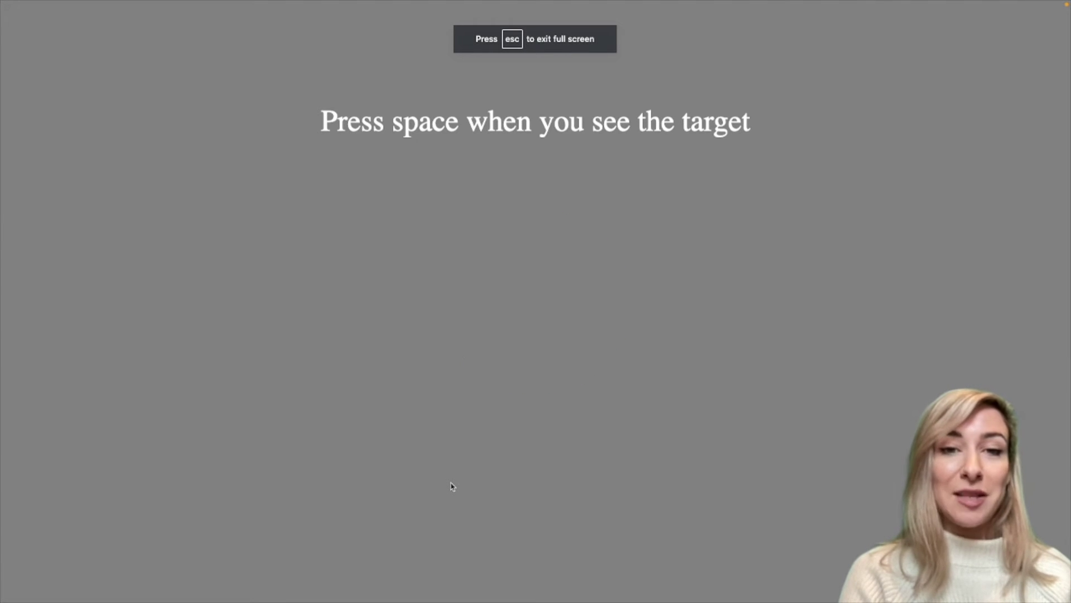
pyautogui.press('space')
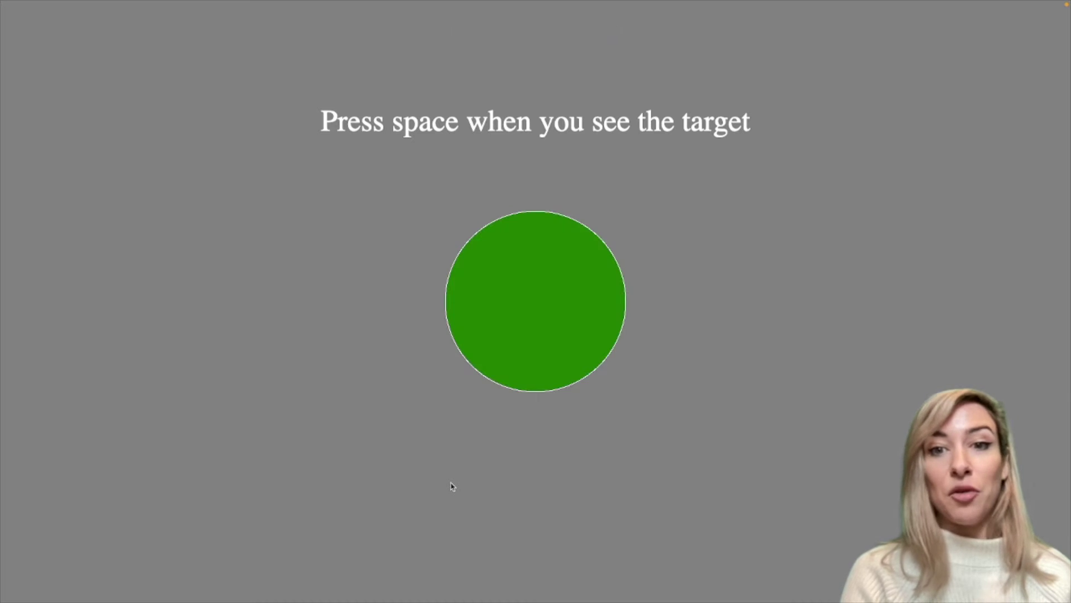
pyautogui.press('space')
# Quit the running experiment and close its browser tab
pyautogui.press('Escape')
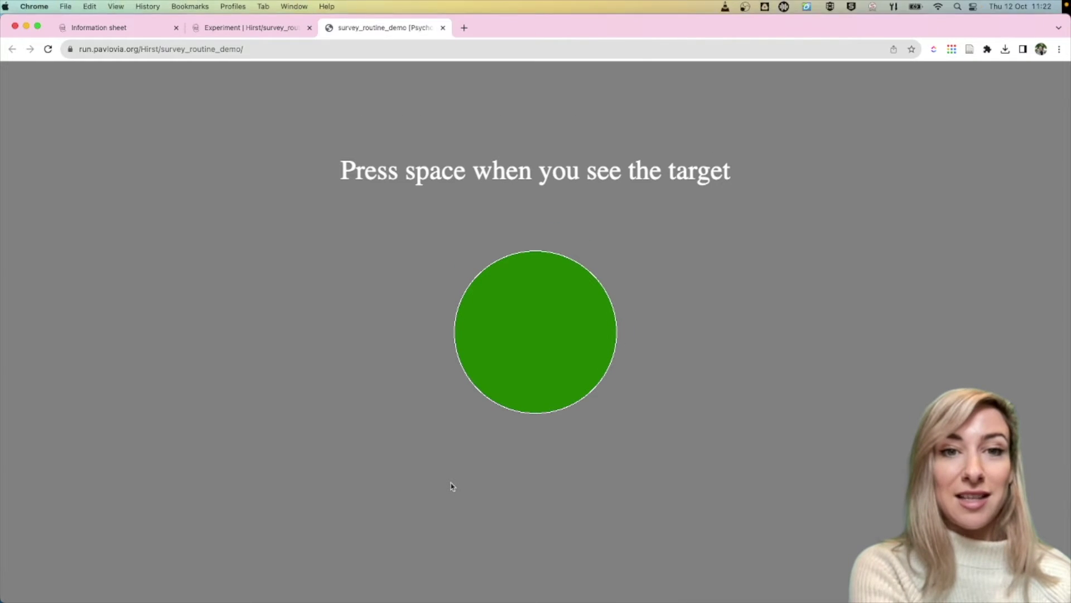
pyautogui.press('Escape')
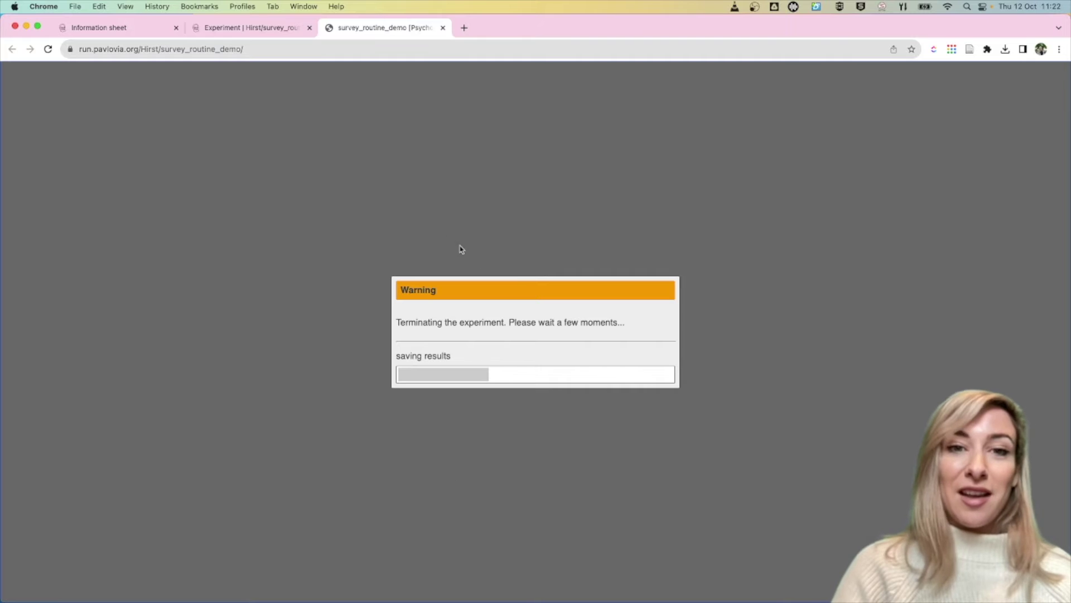
pyautogui.click(441, 29)
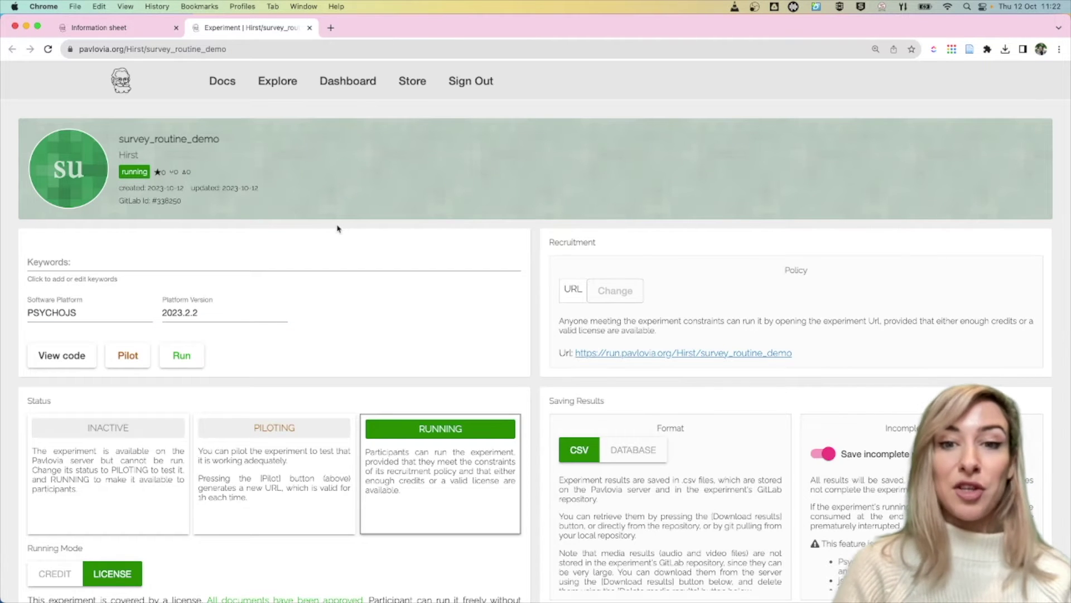
# Review the Information sheet survey's design from its header to the consent questions, and open the survey's overview
pyautogui.click(131, 29)
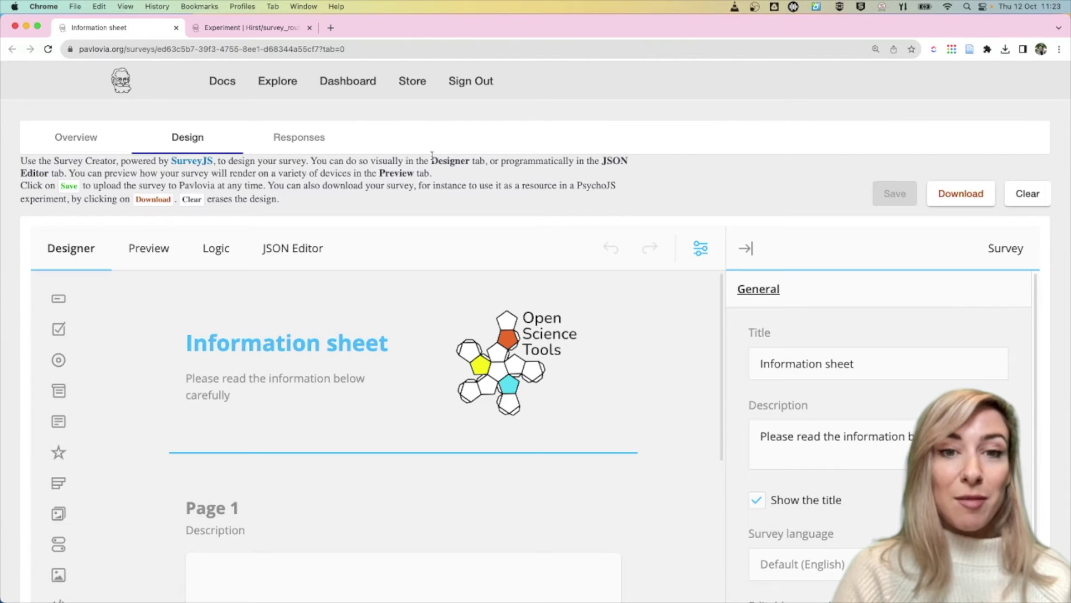
pyautogui.scroll(-4, 530, 235)
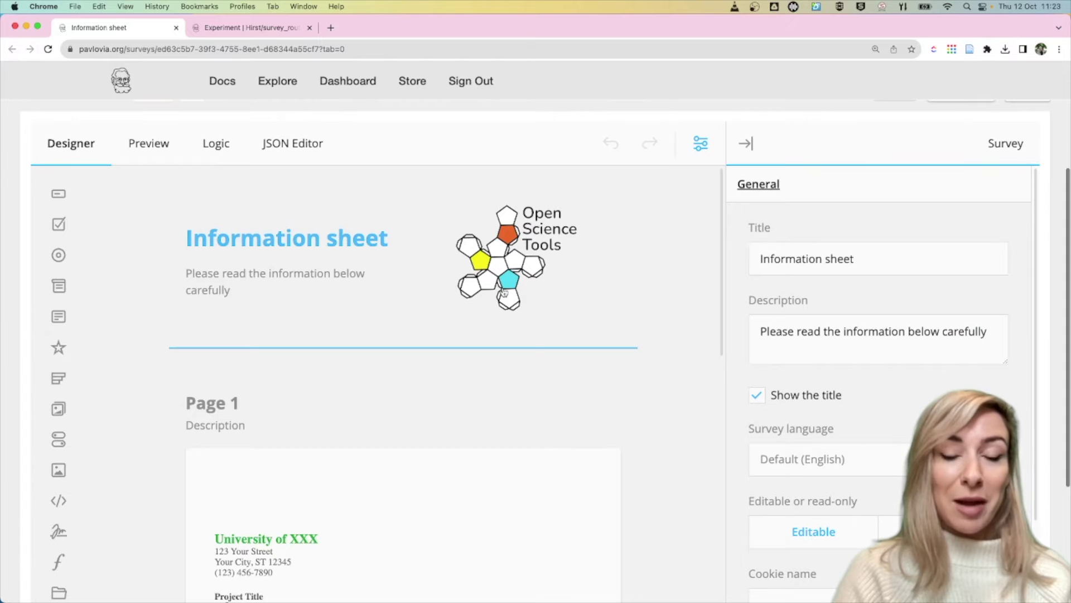
pyautogui.scroll(-1, 502, 291)
pyautogui.scroll(-2, 502, 291)
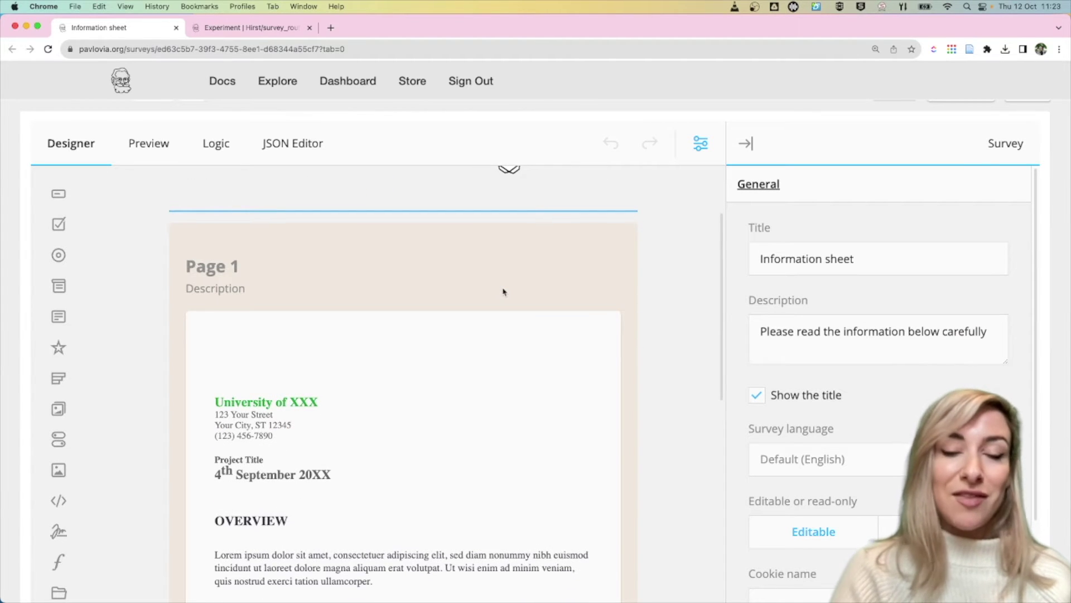
pyautogui.scroll(-3, 503, 291)
pyautogui.scroll(-15, 503, 291)
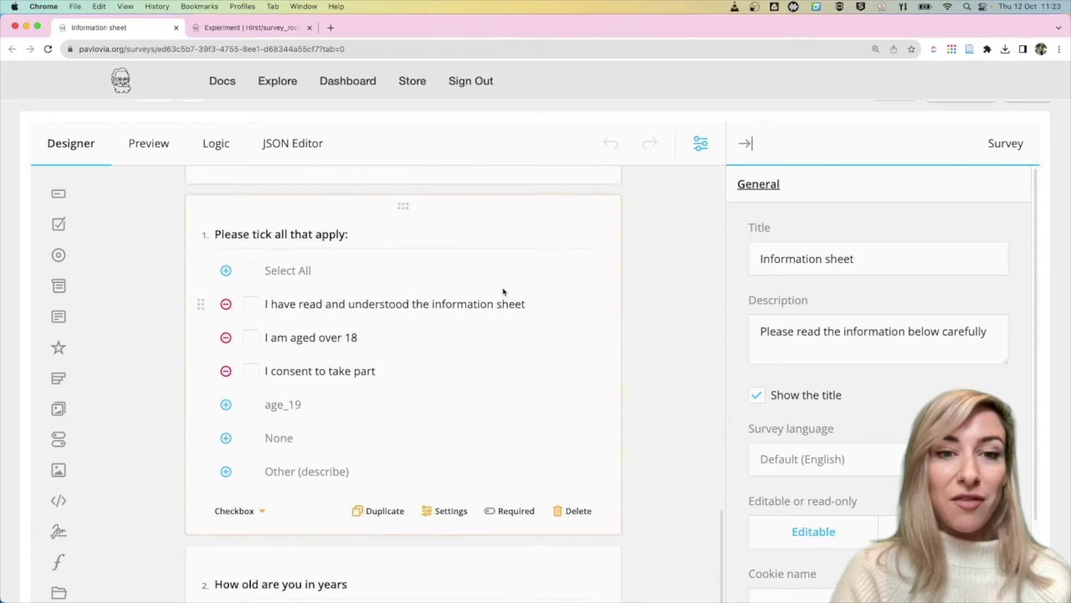
pyautogui.scroll(20, 502, 292)
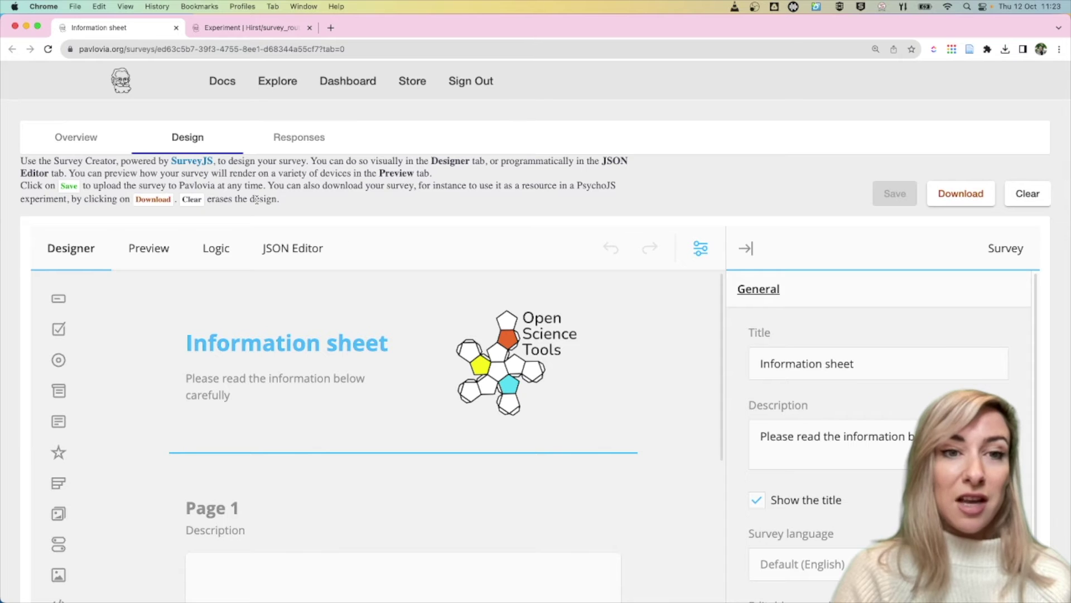
pyautogui.click(106, 145)
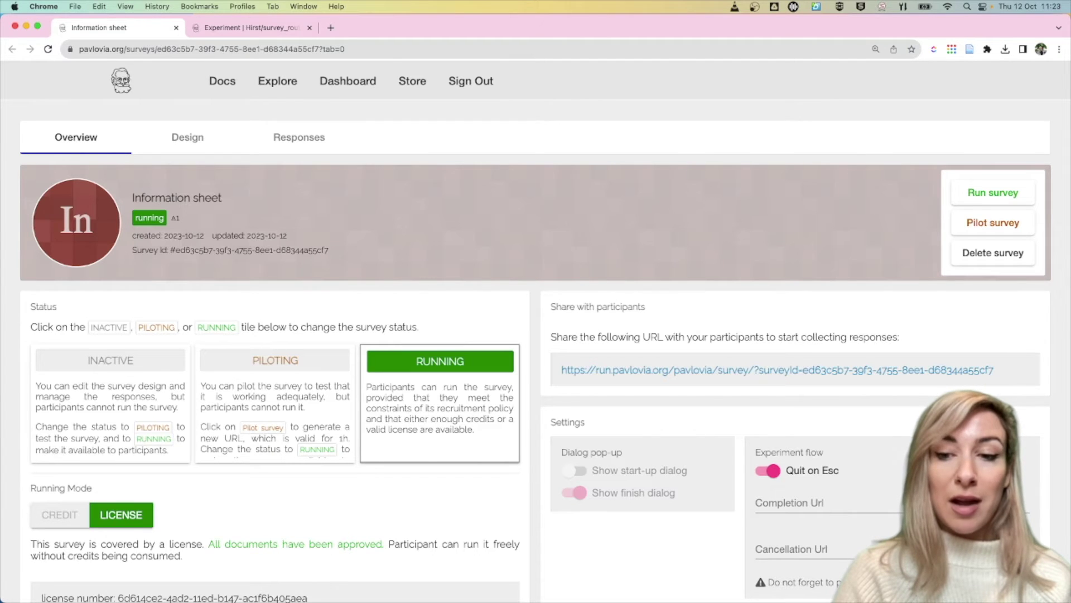
# Switch to PsychoPy Builder and add a Pavlovia Survey routine named info_survey
pyautogui.press('super+Tab')
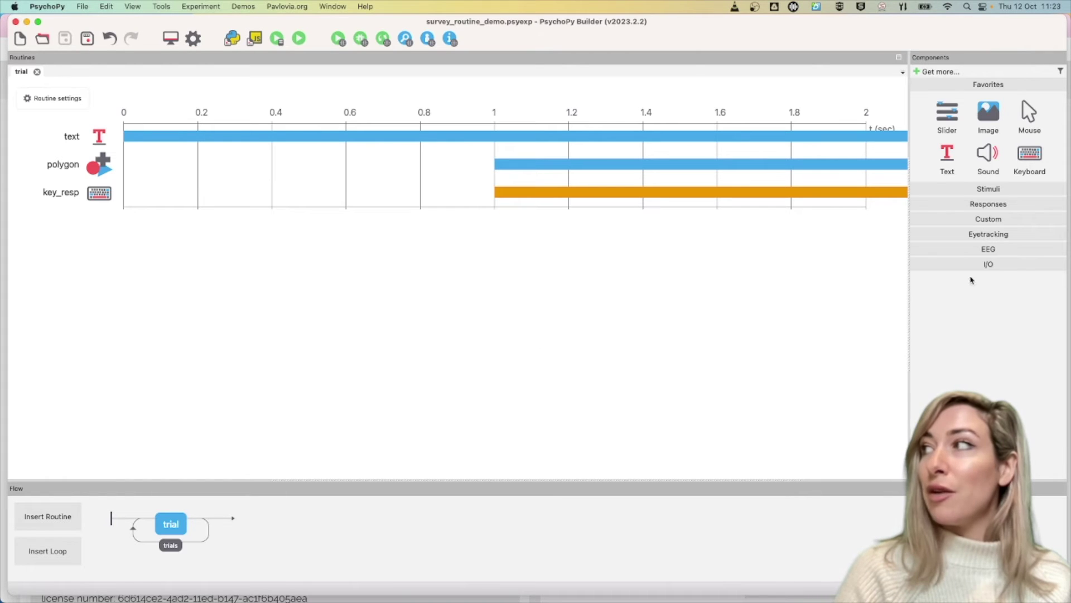
pyautogui.click(987, 205)
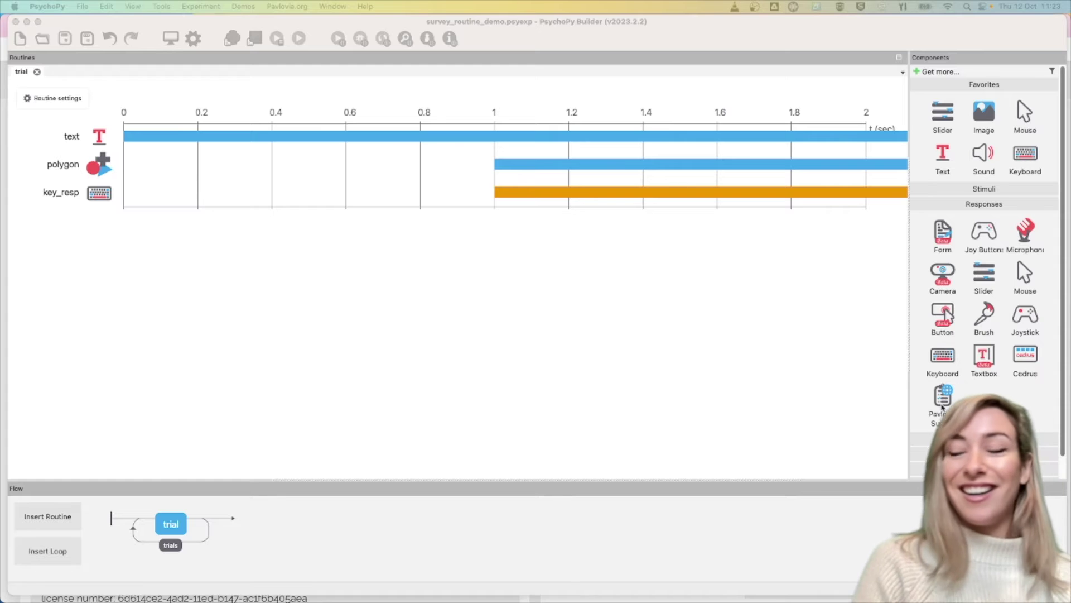
pyautogui.click(943, 395)
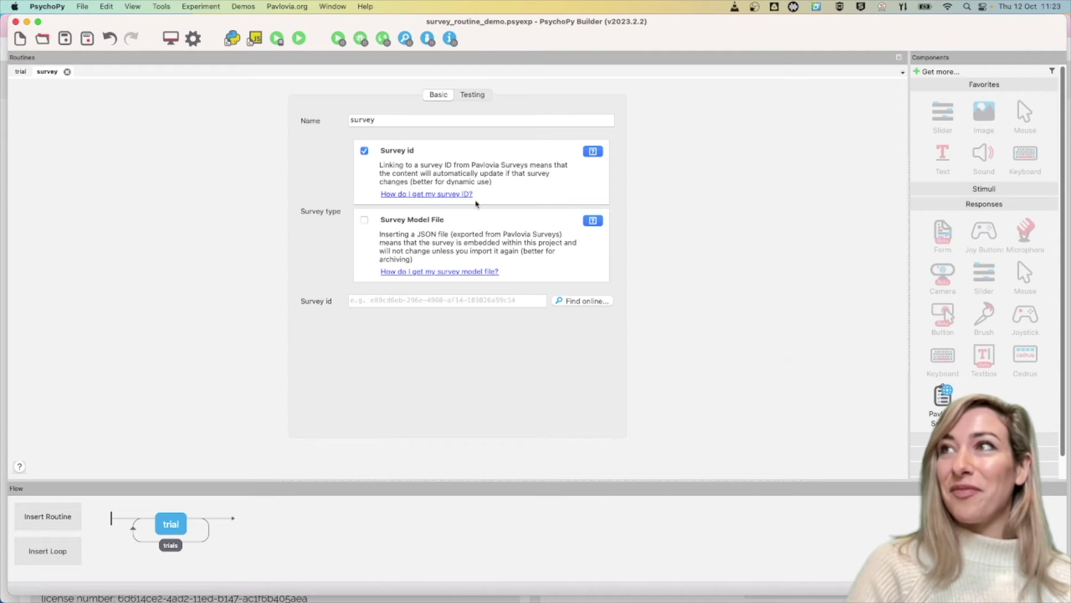
pyautogui.click(375, 122)
pyautogui.moveTo(388, 122); pyautogui.dragTo(339, 123)
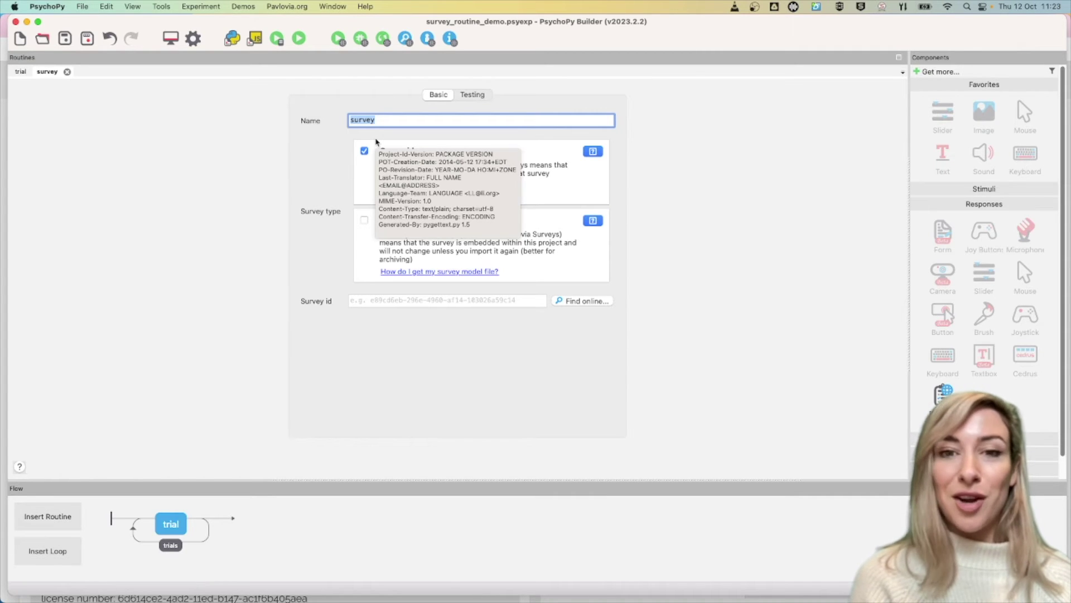
pyautogui.write('info_')
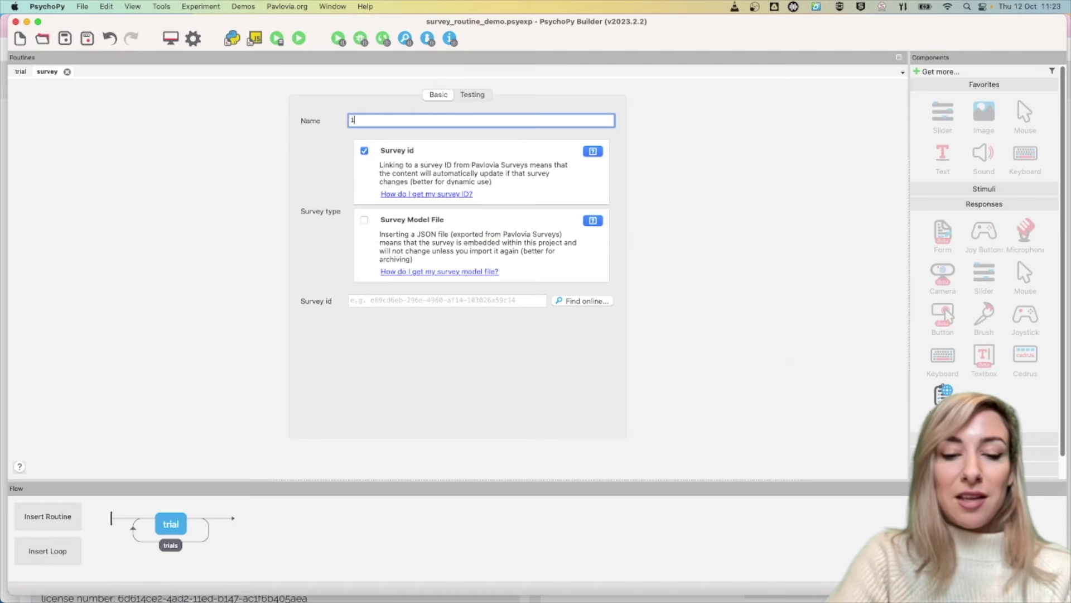
pyautogui.write('survey')
# Copy the Information sheet survey's ID from its Pavlovia overview and paste it as the info_survey routine's survey ID
pyautogui.click(400, 297)
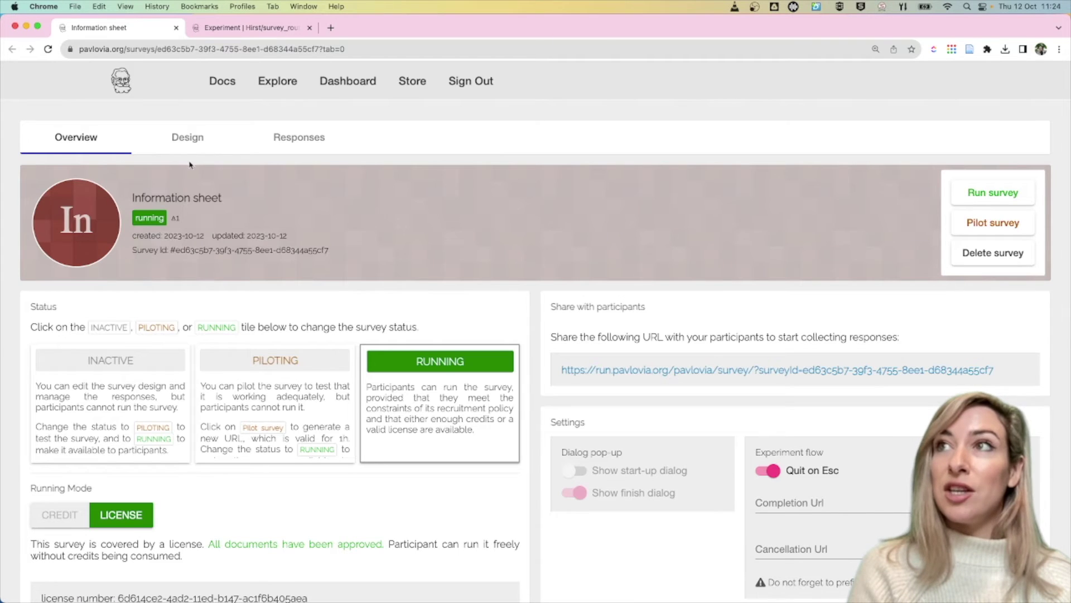
pyautogui.tripleClick(335, 251)
pyautogui.moveTo(224, 248); pyautogui.dragTo(176, 252)
pyautogui.press('super+c')
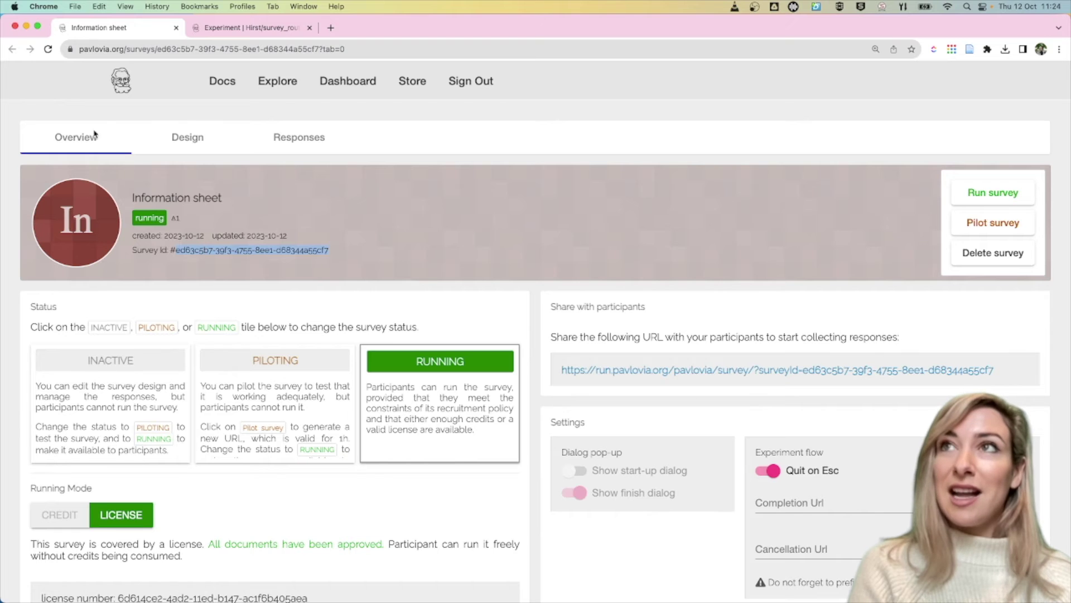
pyautogui.click(26, 25)
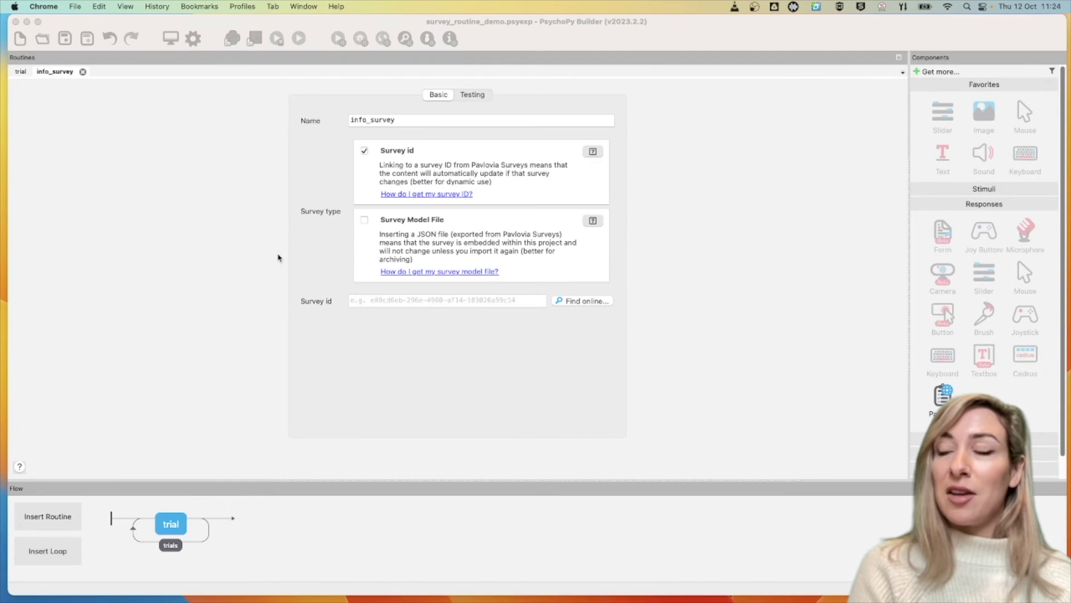
pyautogui.click(384, 301)
pyautogui.press('super+v')
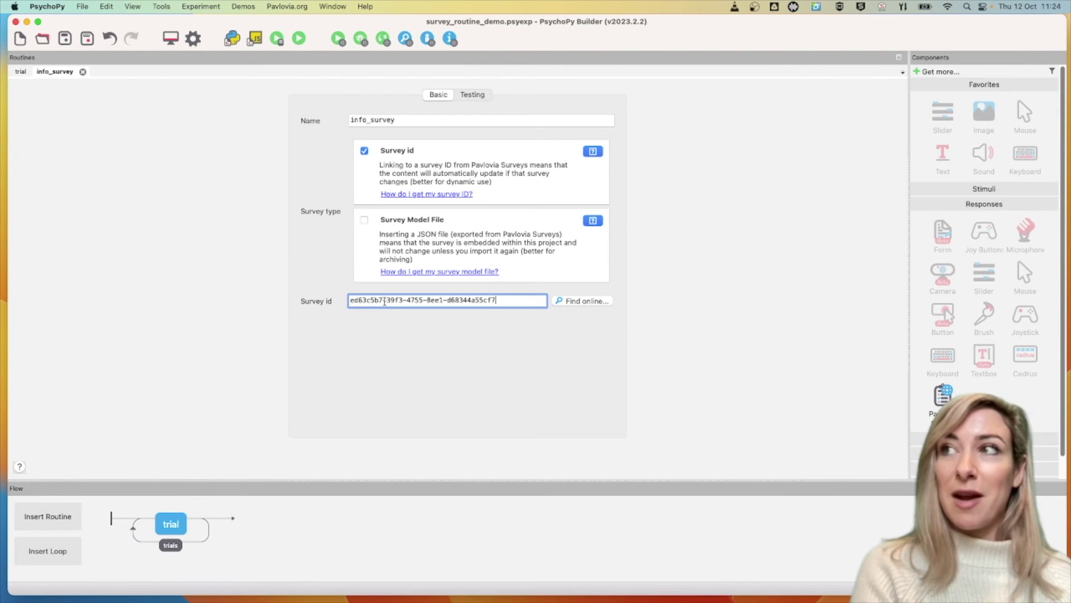
pyautogui.click(343, 361)
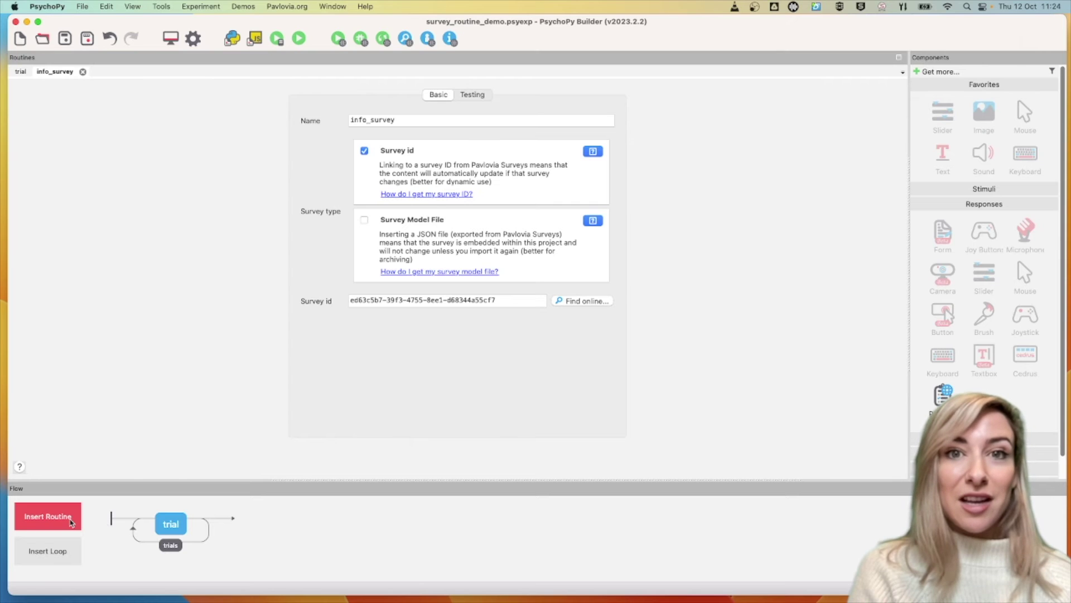
# Insert the info_survey routine into the flow before the trials loop and save the experiment
pyautogui.click(71, 522)
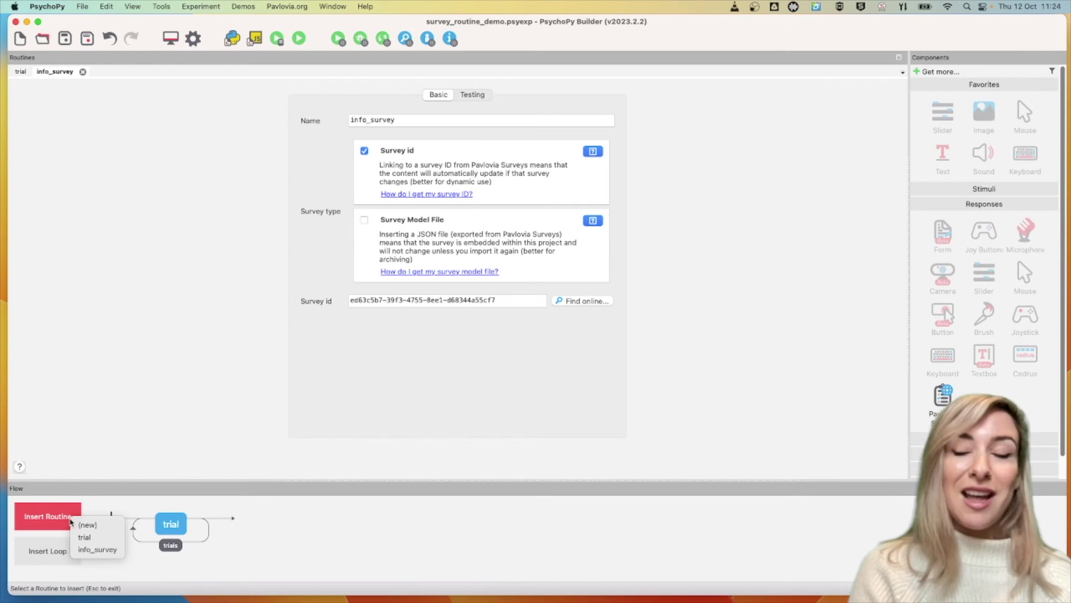
pyautogui.click(111, 550)
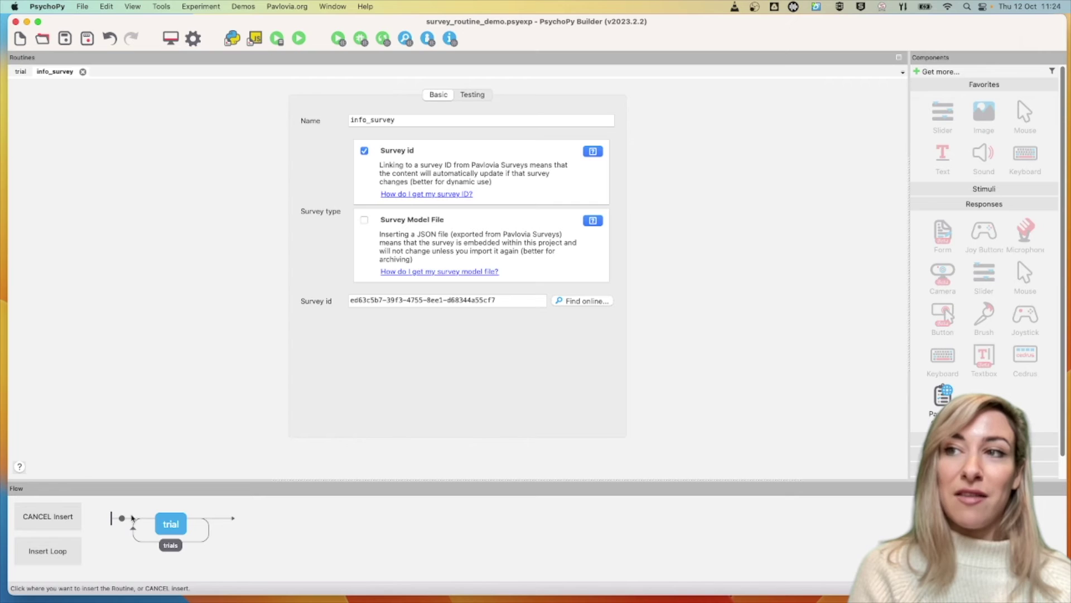
pyautogui.click(126, 518)
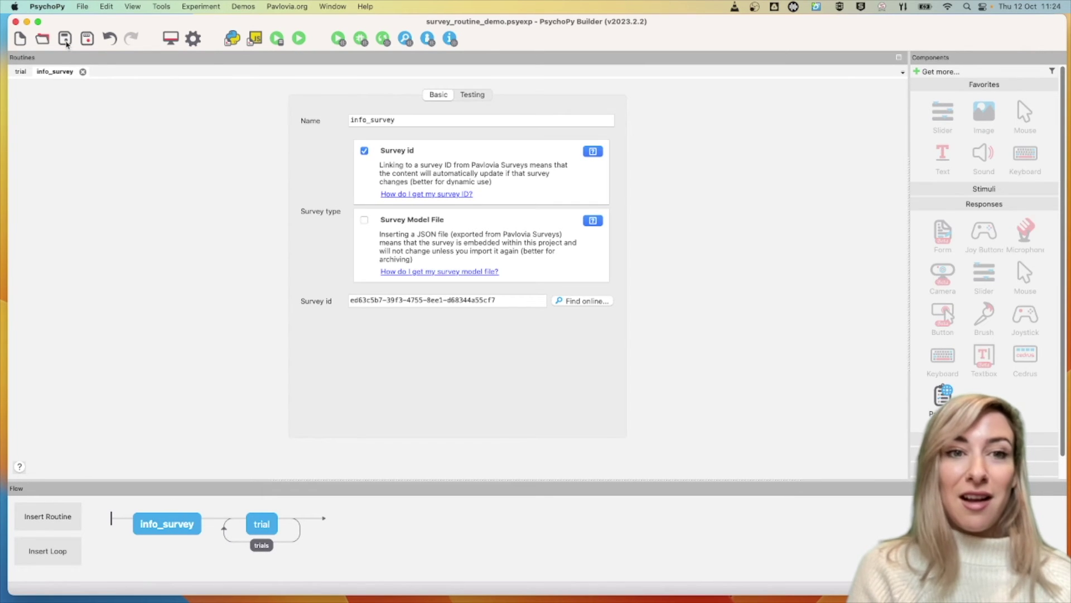
pyautogui.click(65, 40)
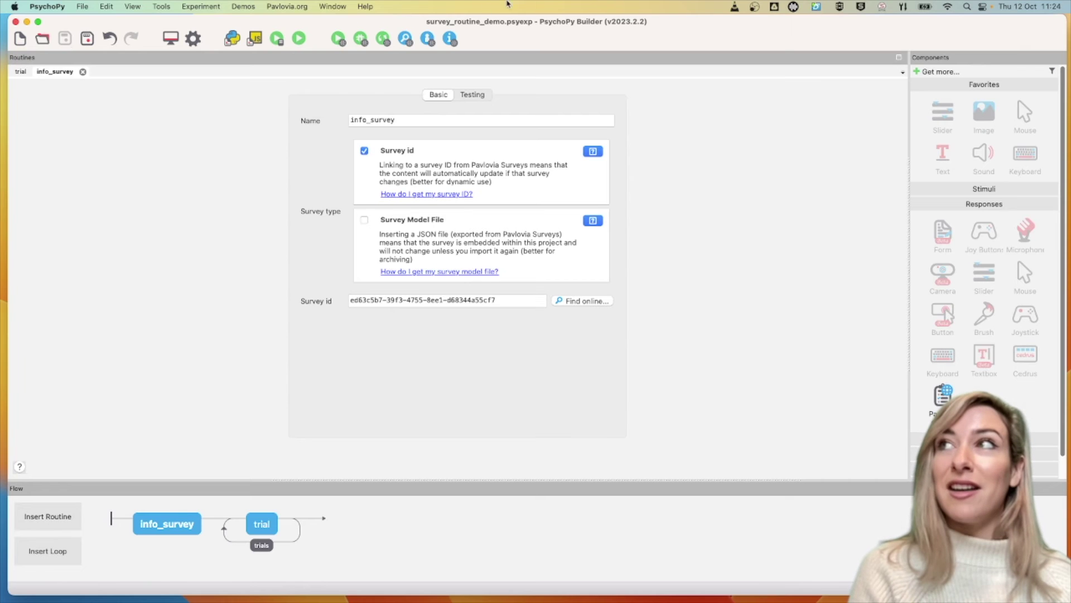
# Sync the experiment to Pavlovia, committing the changes with the summary "add survey"
pyautogui.click(385, 39)
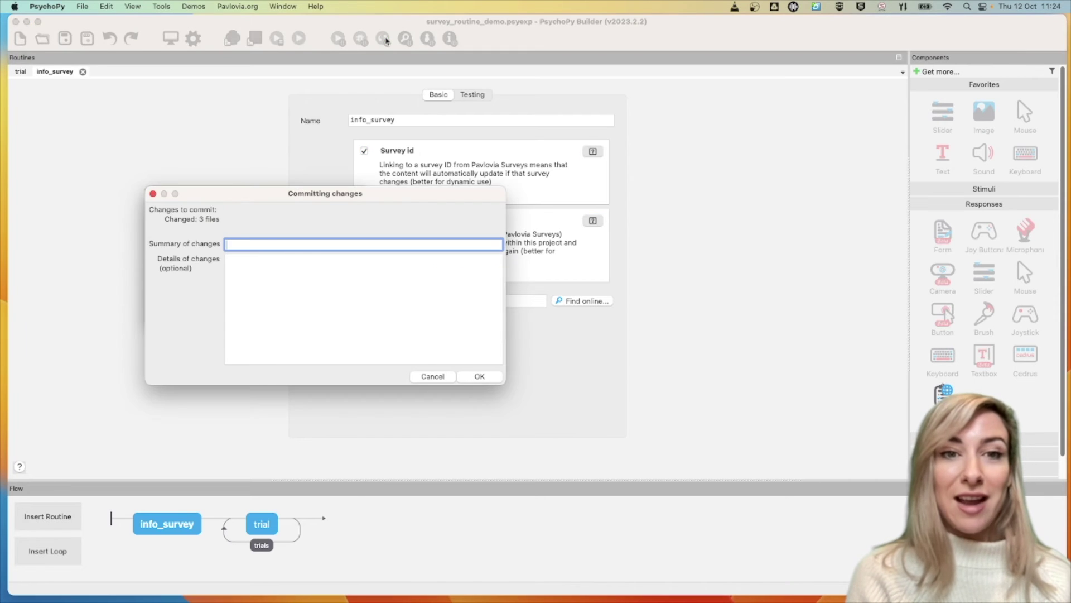
pyautogui.write('add')
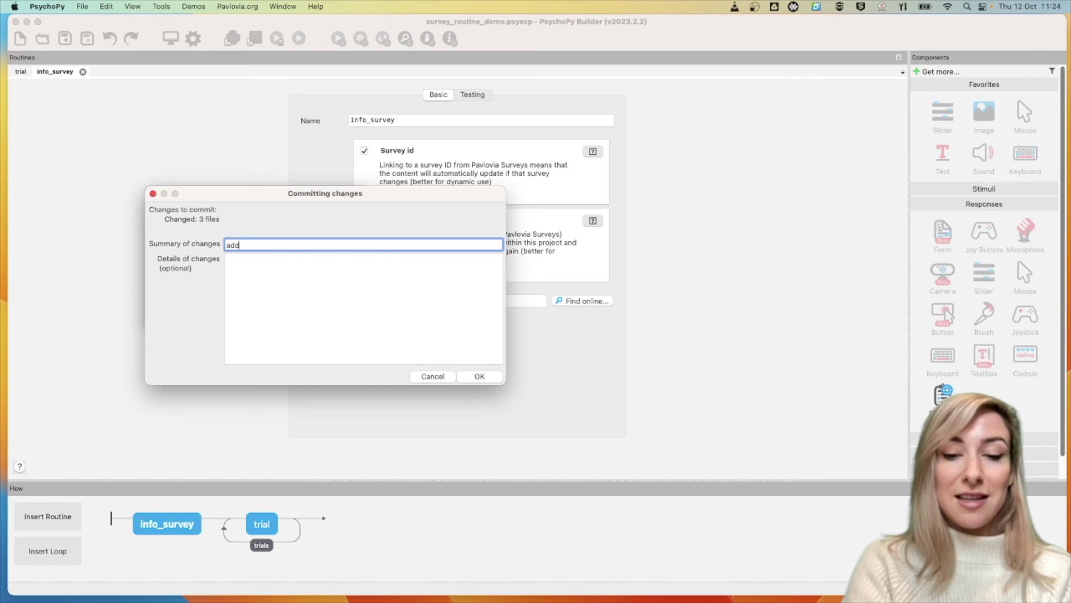
pyautogui.write(' survey')
pyautogui.click(479, 376)
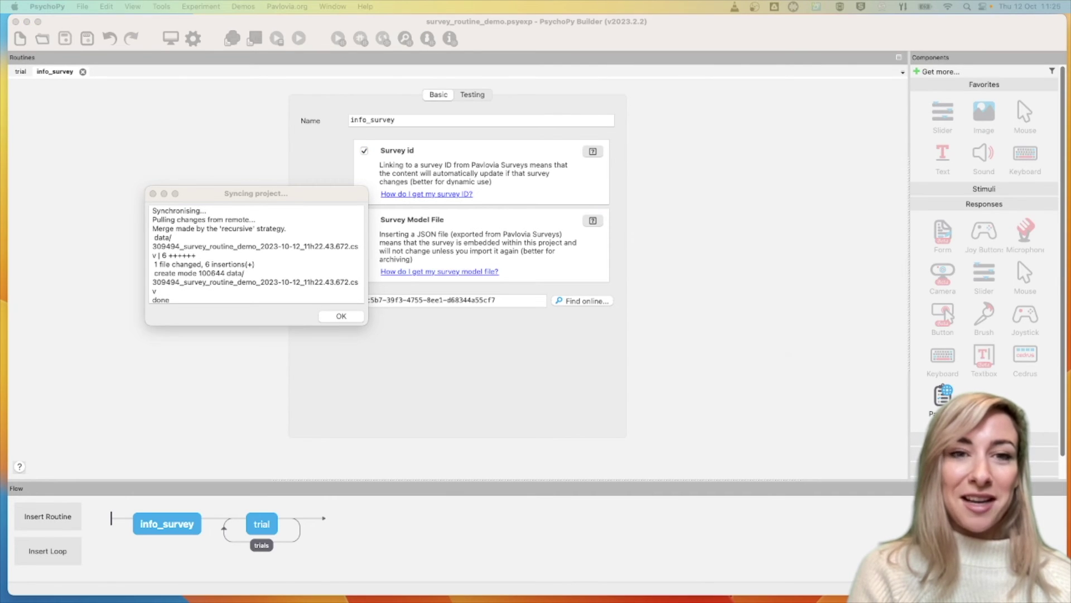
# Switch to Chrome, open survey_routine_demo from its Pavlovia URL, and start it with the default participant and session values
pyautogui.press('super+Tab')
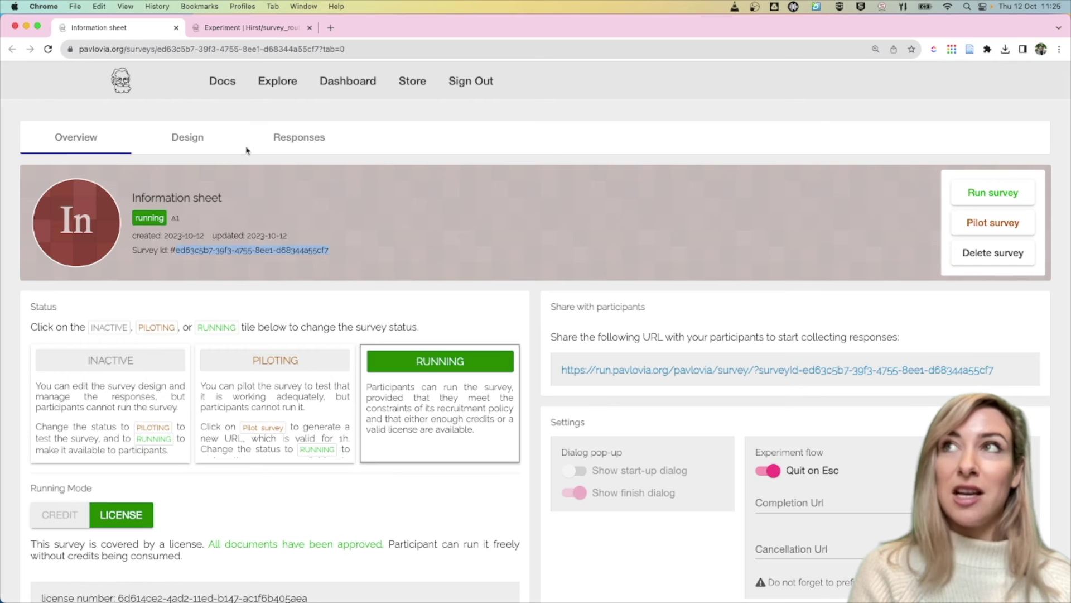
pyautogui.click(274, 31)
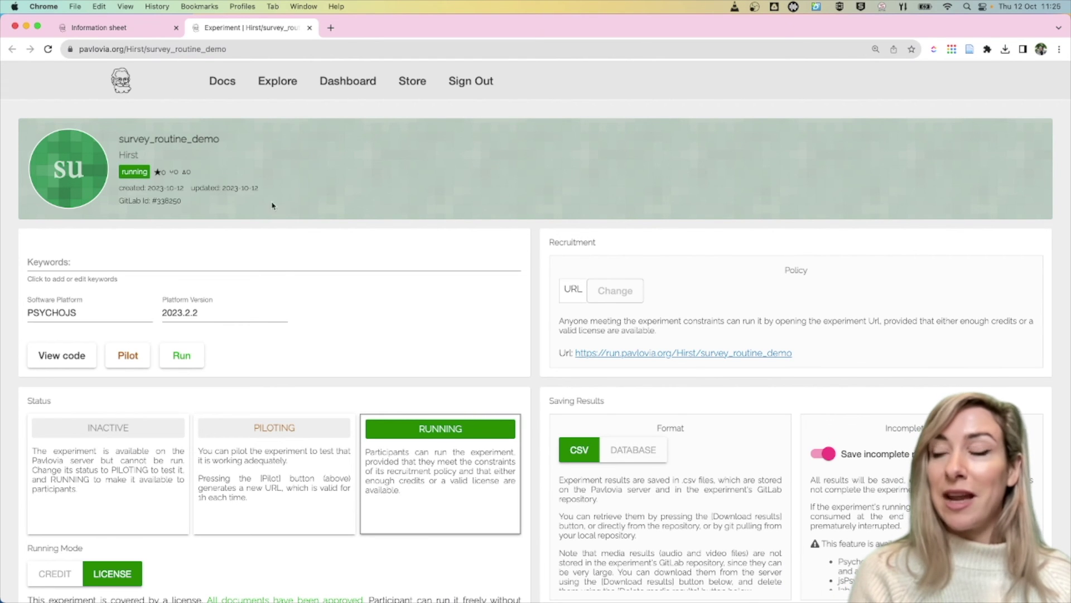
pyautogui.click(605, 354)
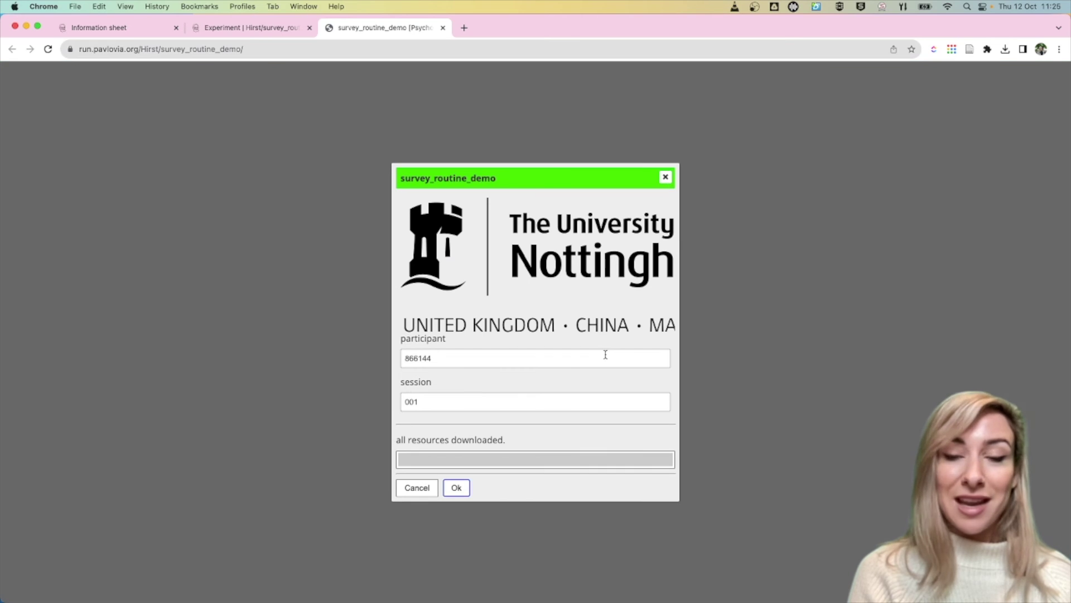
pyautogui.click(457, 487)
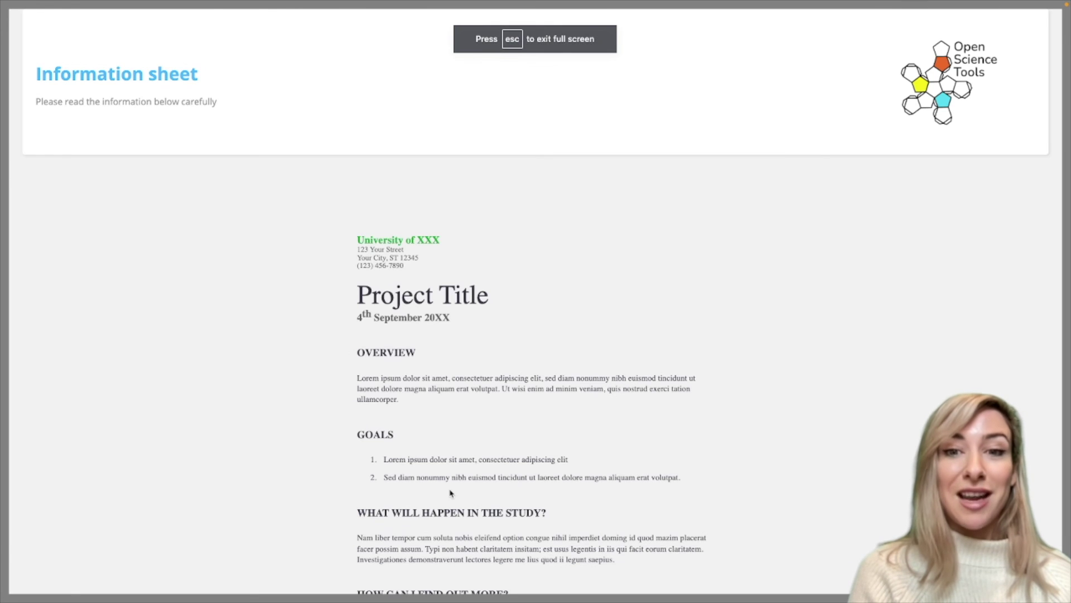
# Tick all three consent statements in the information sheet survey, enter 30 as the age in years, and complete the survey
pyautogui.scroll(-6, 461, 429)
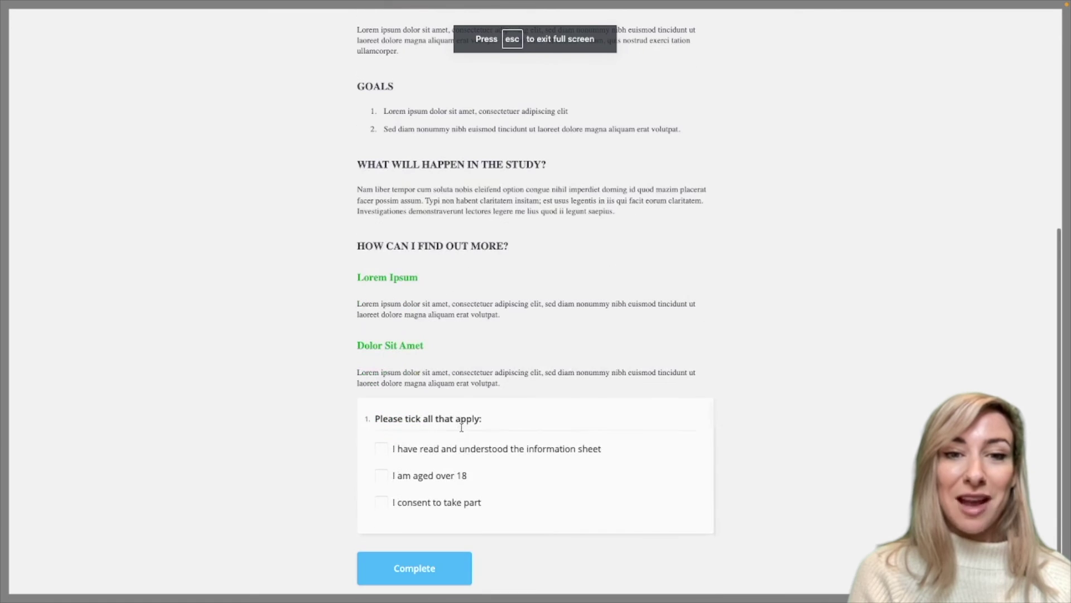
pyautogui.click(382, 449)
pyautogui.click(382, 474)
pyautogui.click(381, 501)
pyautogui.click(394, 501)
pyautogui.write('30')
pyautogui.click(280, 503)
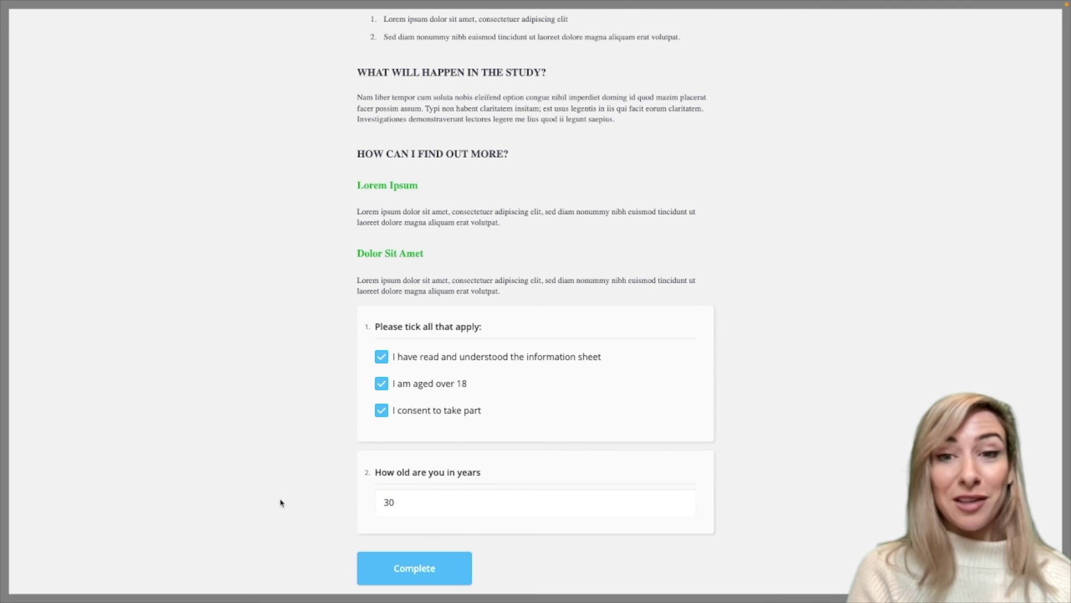
pyautogui.click(419, 567)
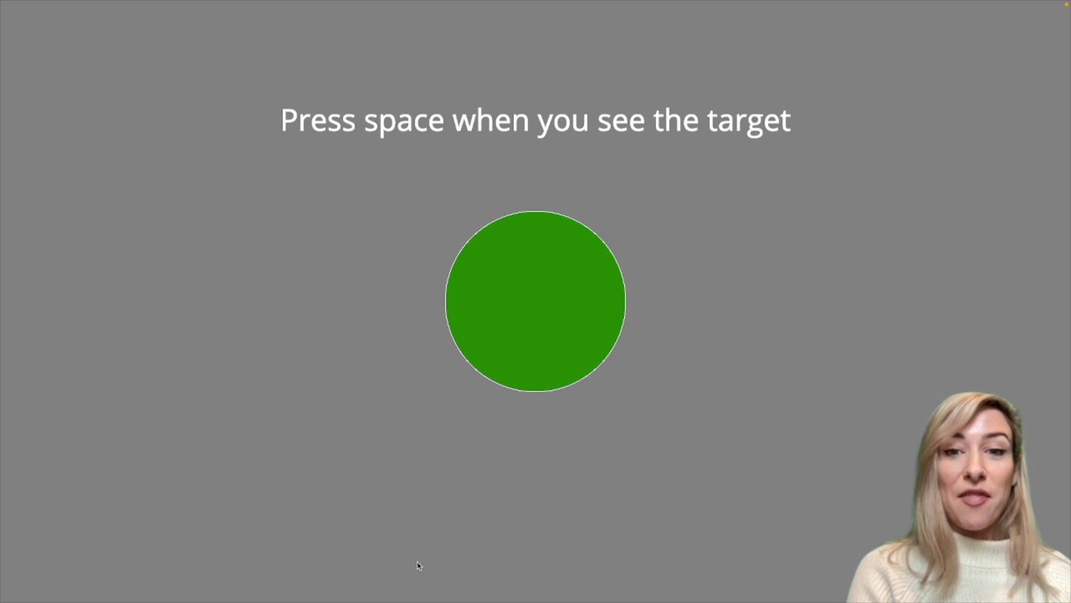
# Respond to each green circle target in the trials until the experiment ends
pyautogui.press('space')
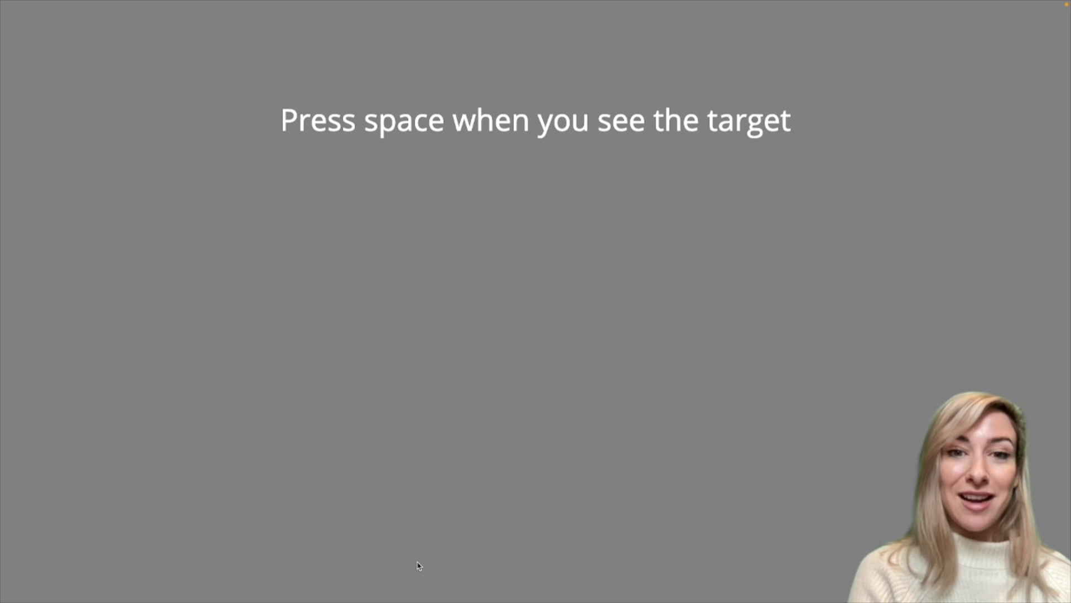
pyautogui.press('space')
pyautogui.press('space')
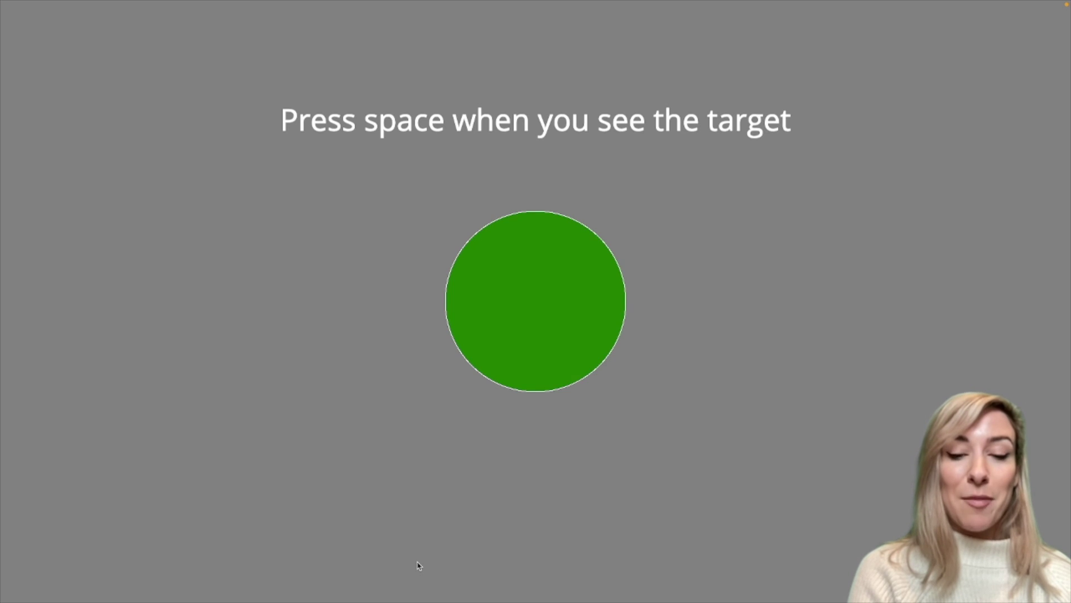
pyautogui.press('space')
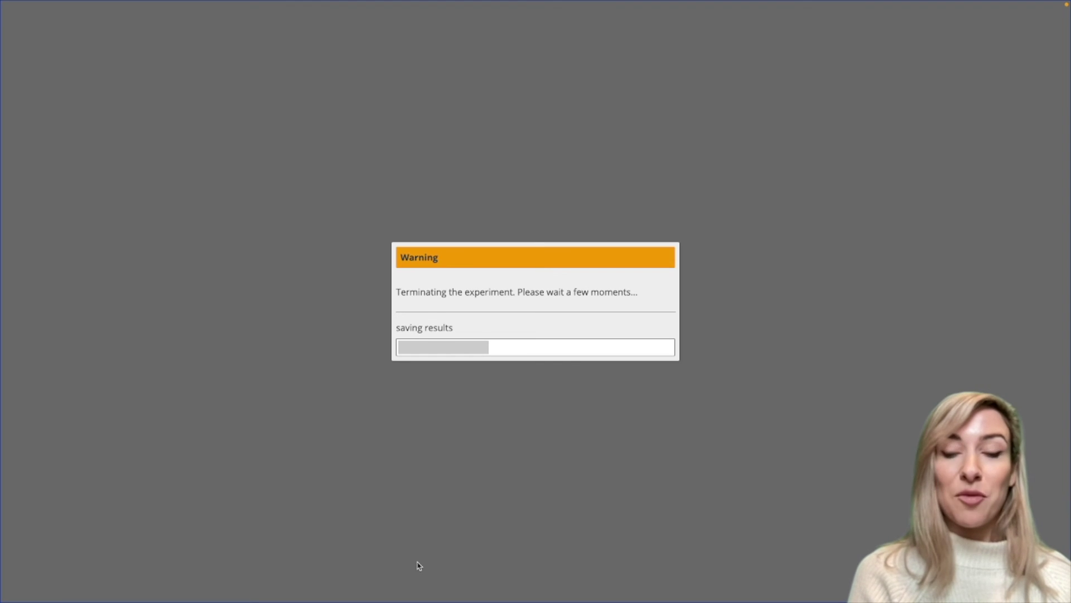